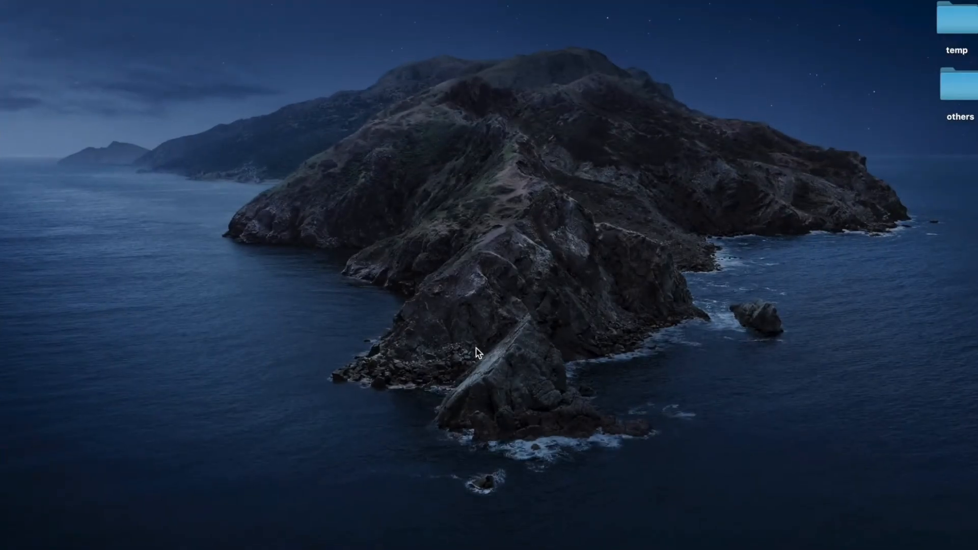
Launch Xcode from the Spotlight search result.
key("super+space")
type("xc")
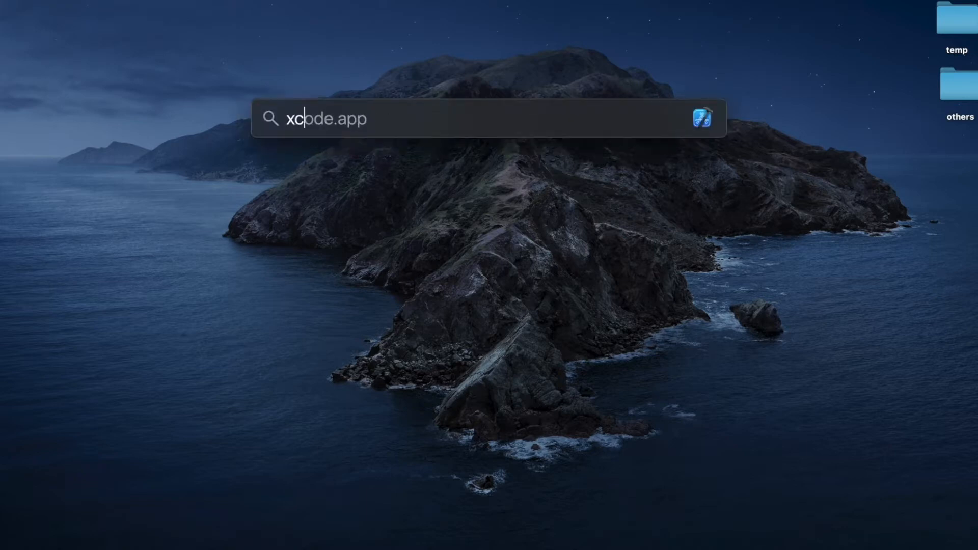
type("ode")
key("Return")
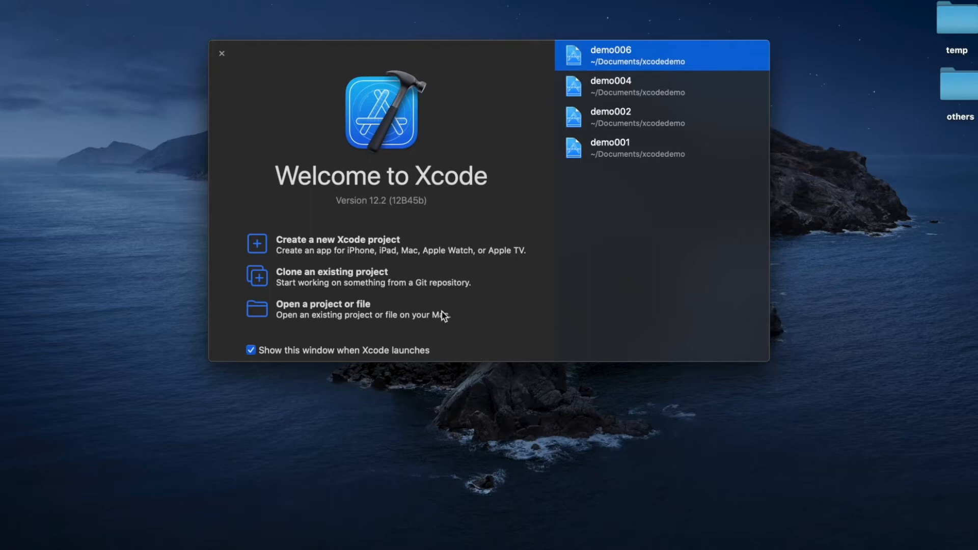
Create the iOS App project demo009 and save it into the xcodedemo folder.
left_click(356, 242)
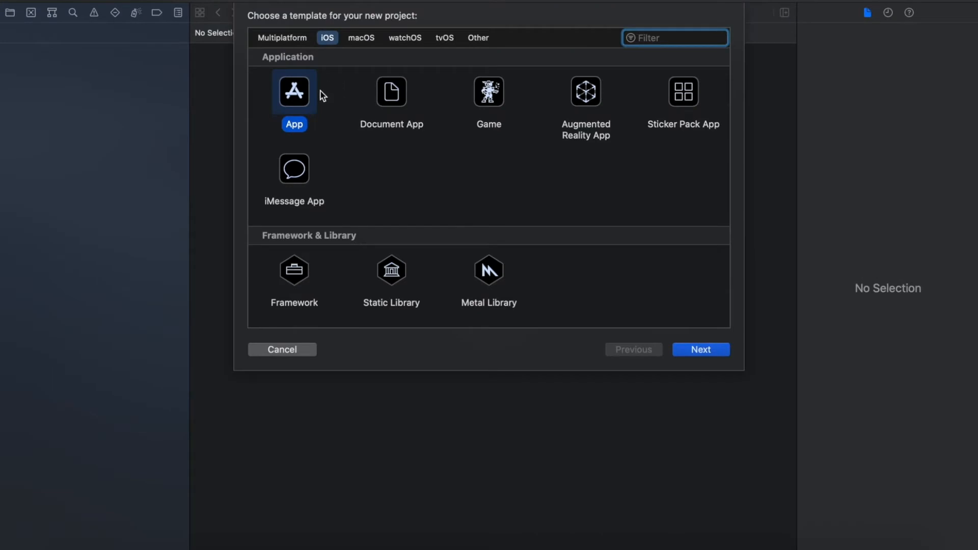
left_click(294, 93)
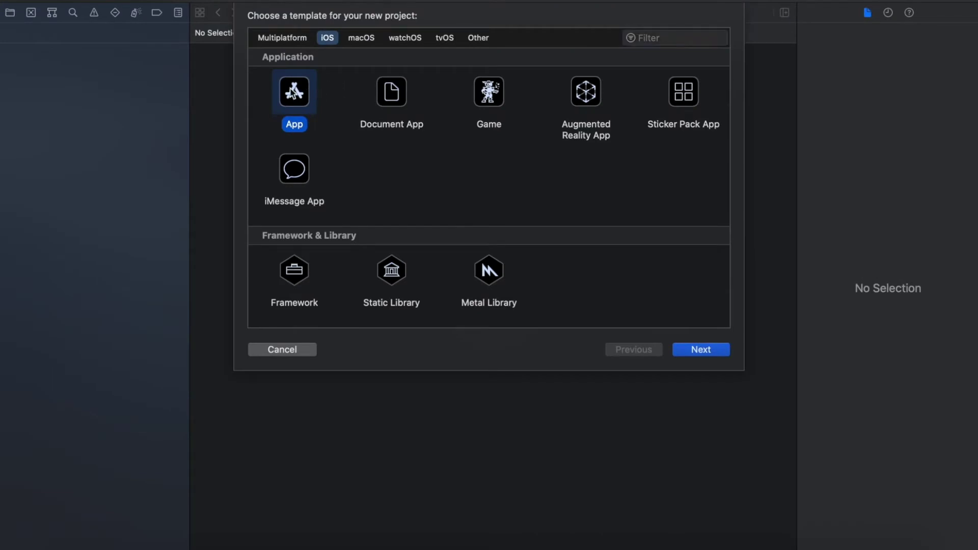
left_click(703, 349)
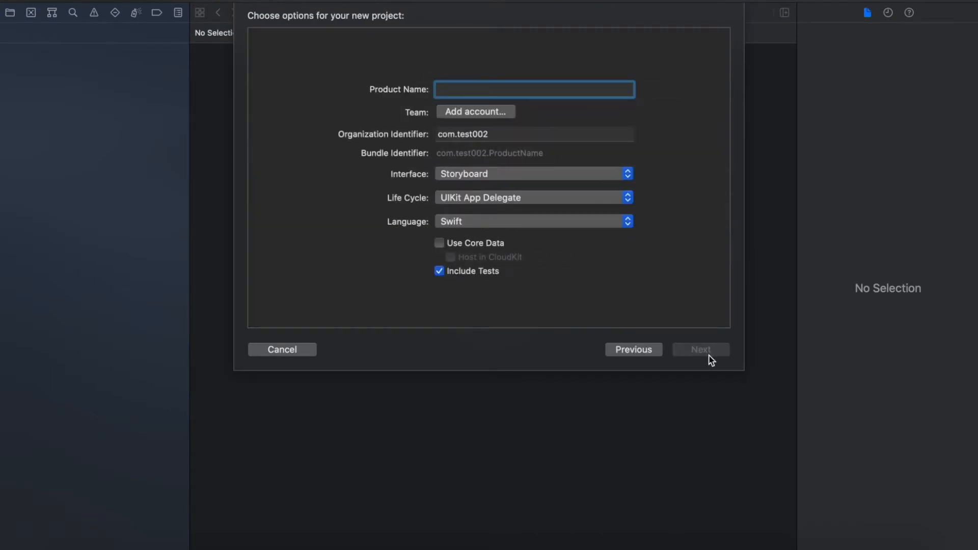
type("demo009")
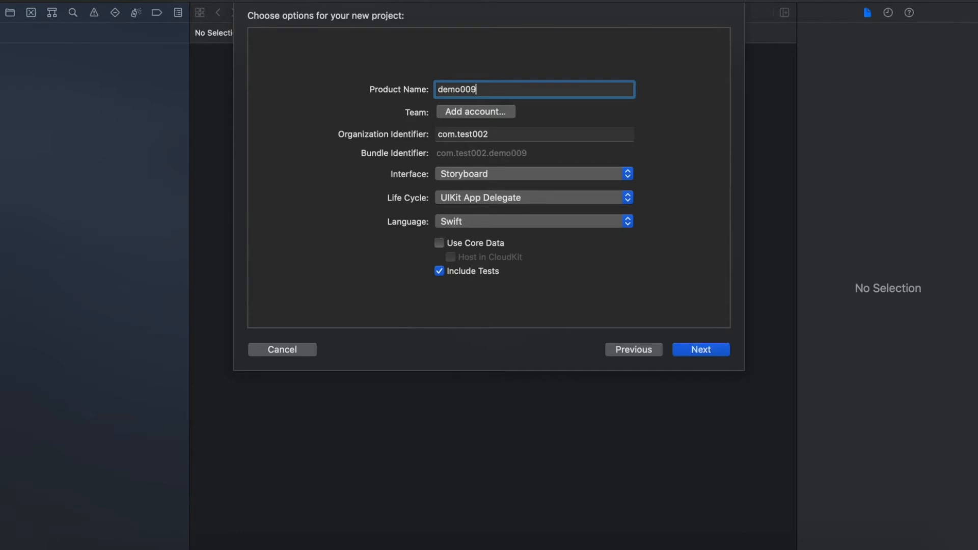
left_click(706, 356)
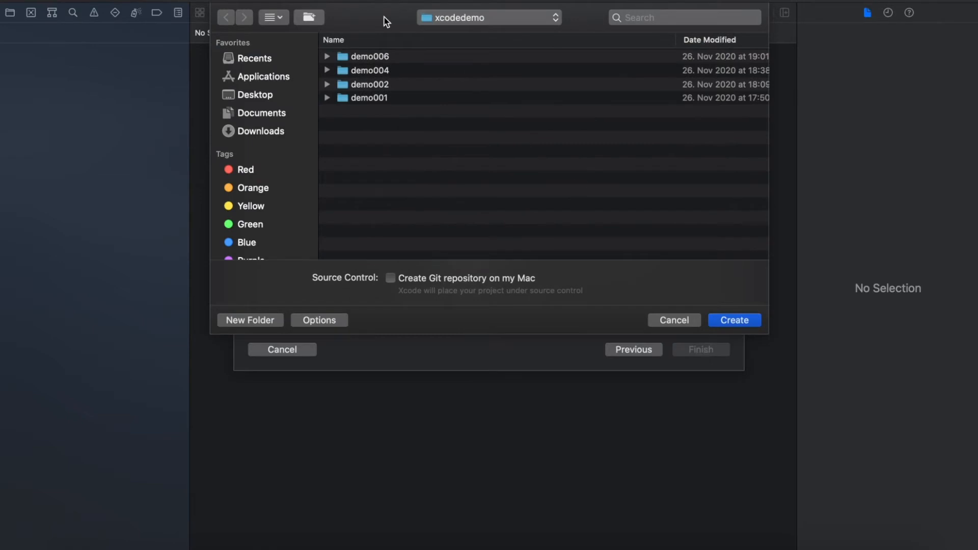
left_click(737, 321)
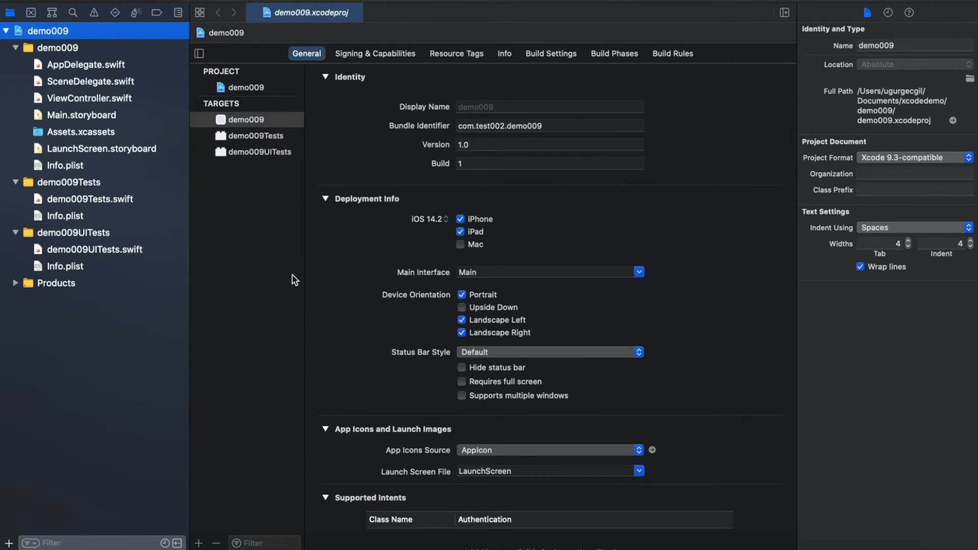
left_click(275, 273)
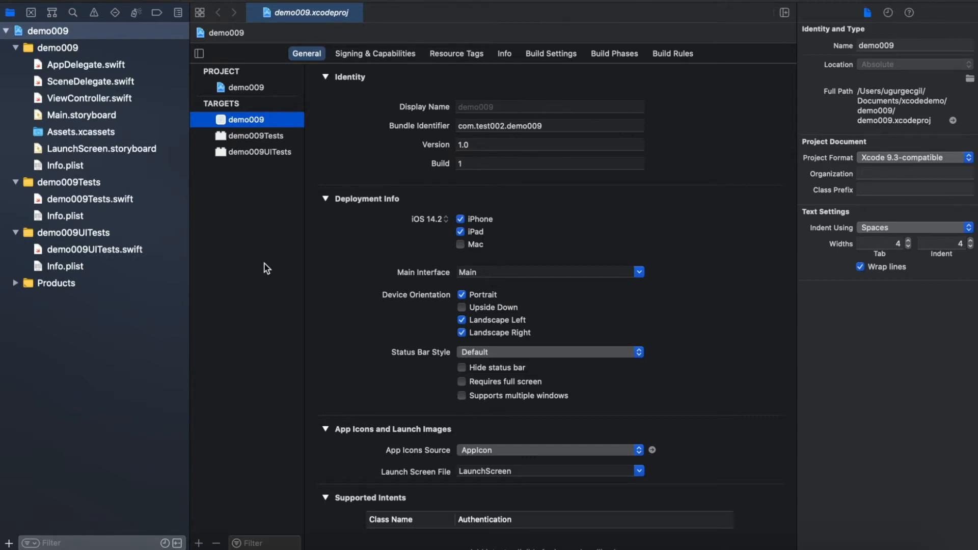
left_click(89, 1)
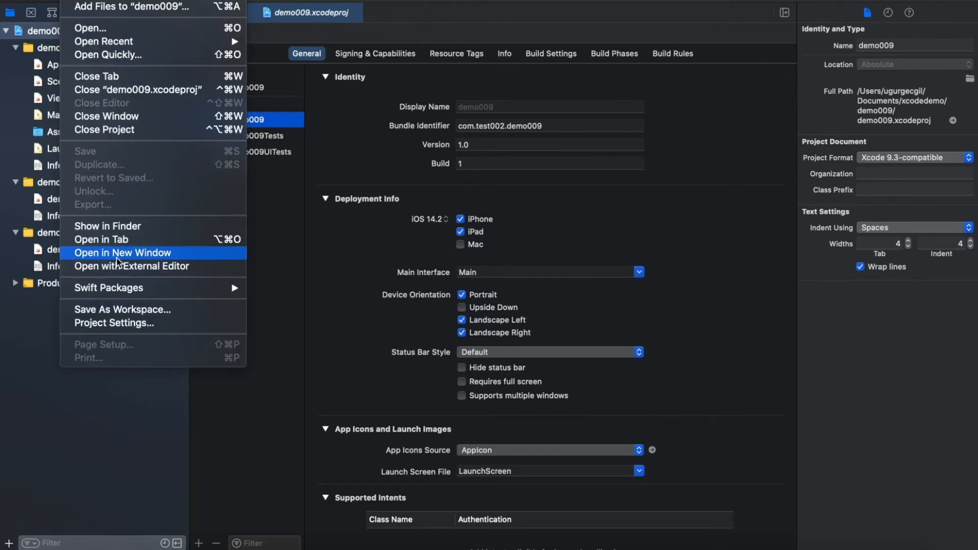
mouse_move(109, 287)
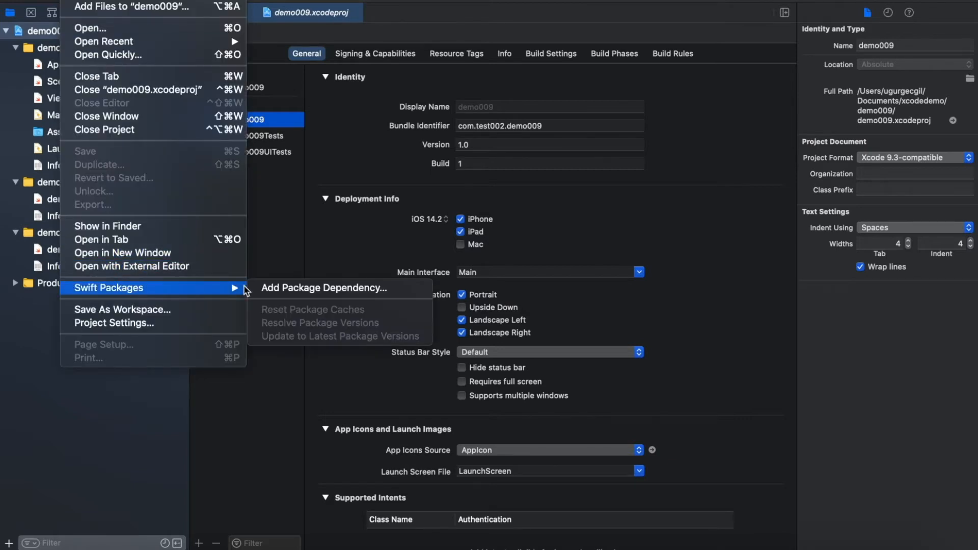
Start adding a Swift package dependency, then switch to the web browser.
left_click(310, 289)
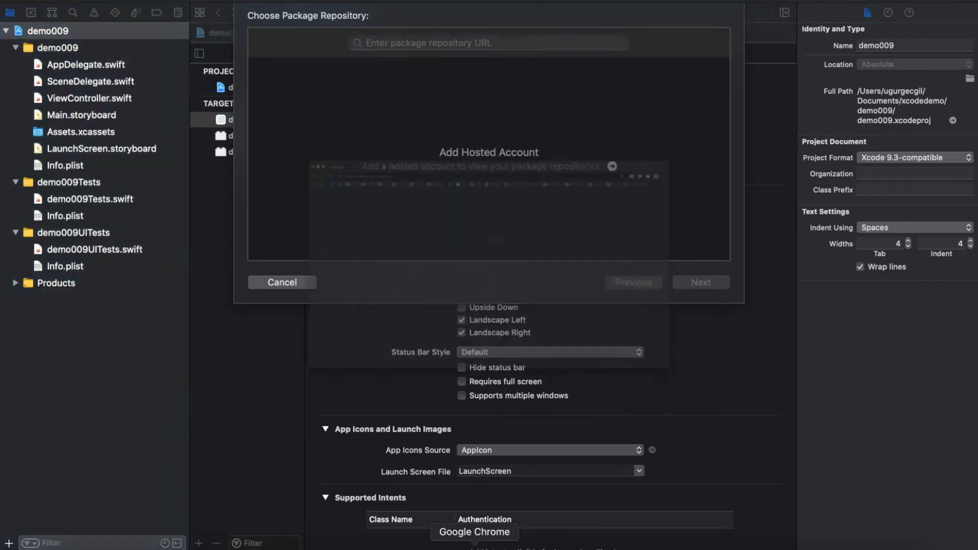
left_click(505, 540)
type("developer")
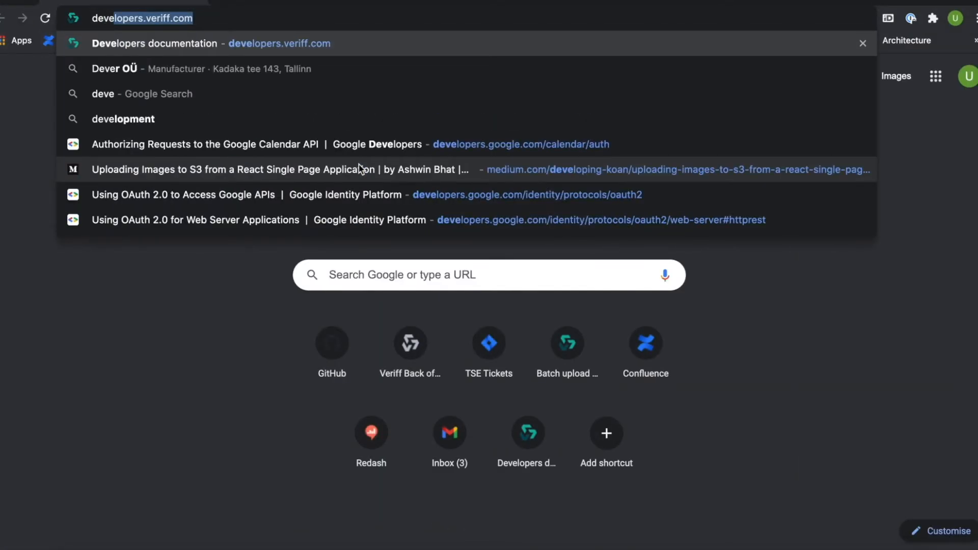
Load developers.veriff.com, reach the iOS SDK integration page and copy the veriff-ios-spm URL.
key("Return")
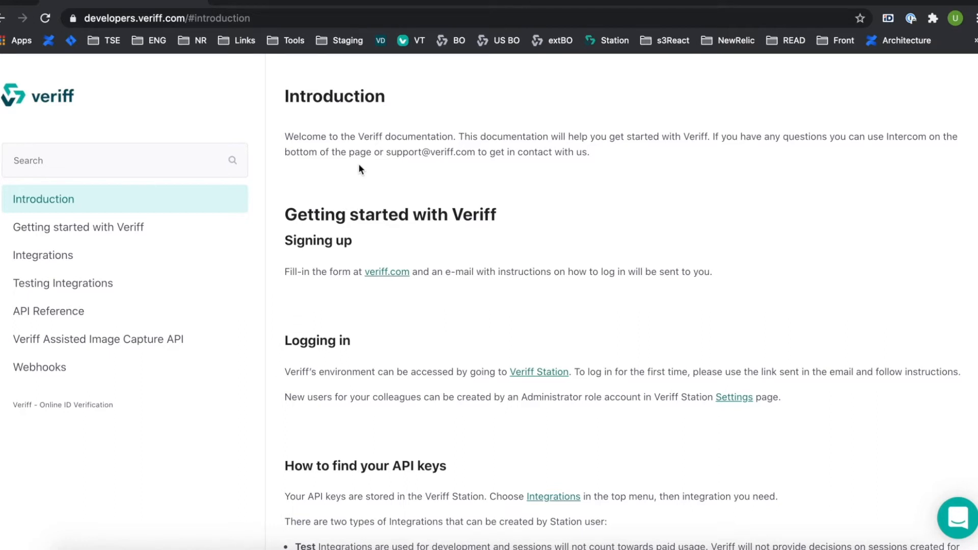
left_click(45, 256)
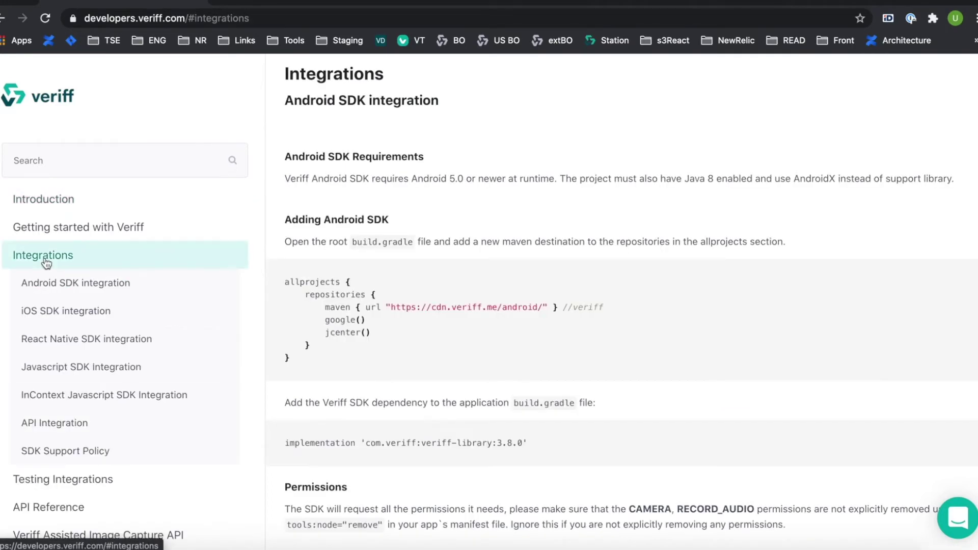
left_click(54, 314)
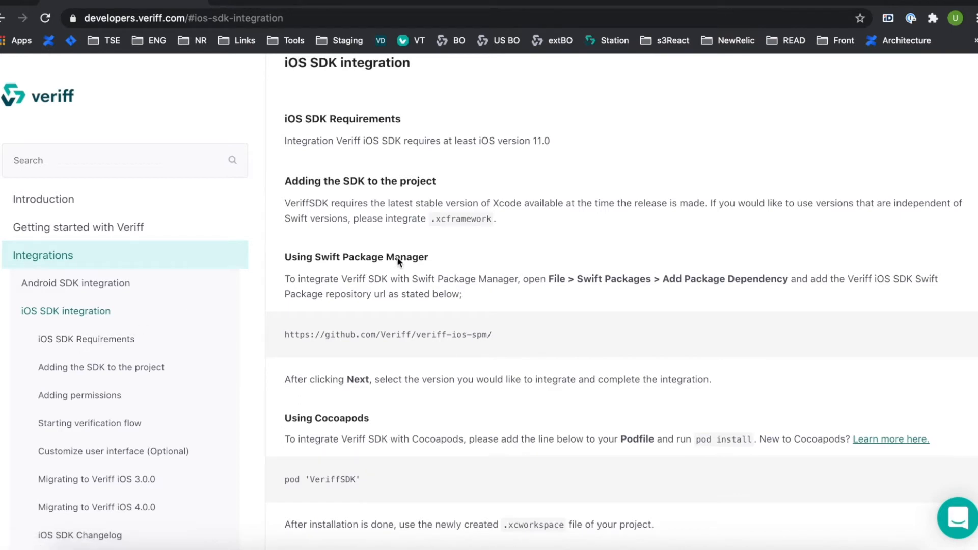
triple_click(392, 334)
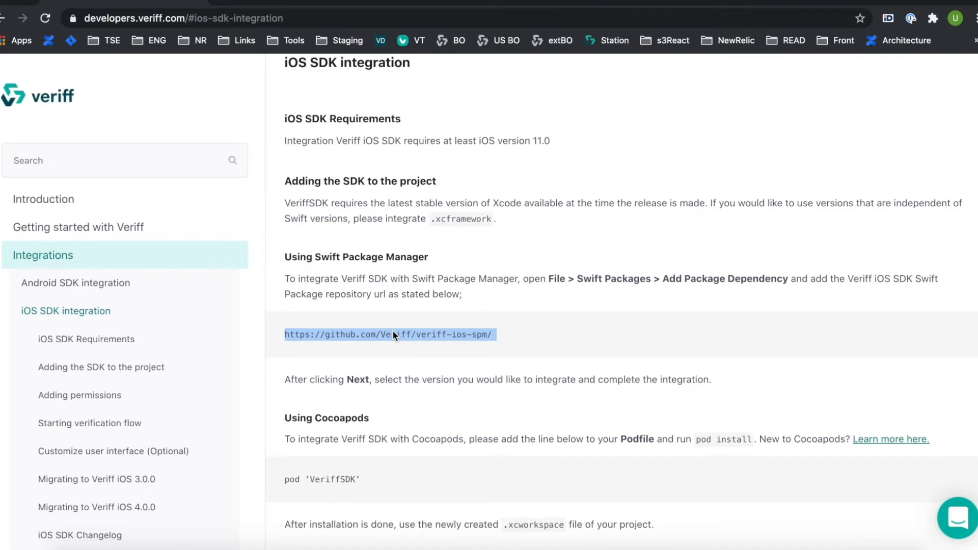
key("super+c")
Paste the veriff-ios-spm URL, accept Up to Next Major 4.2.0 and add Veriff to demo009.
key("super+Tab")
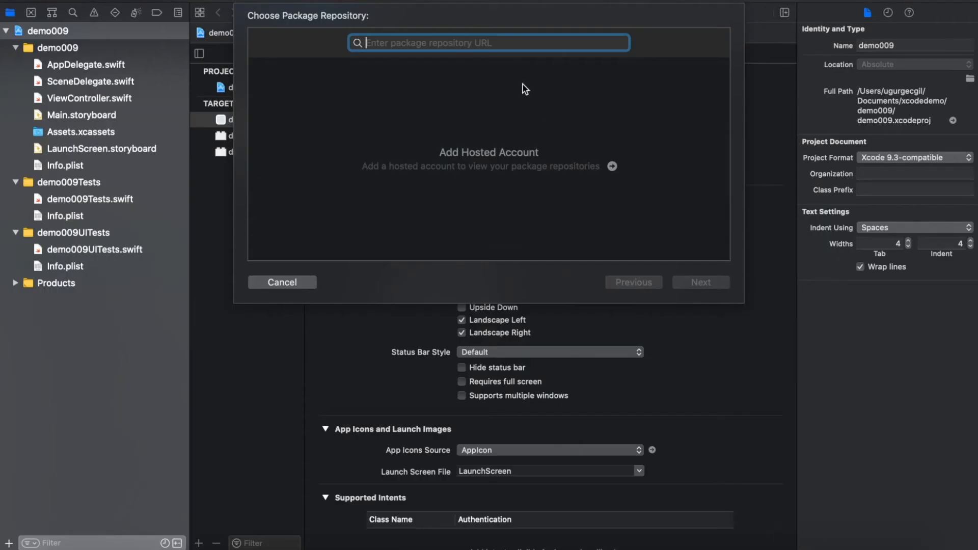
key("super+v")
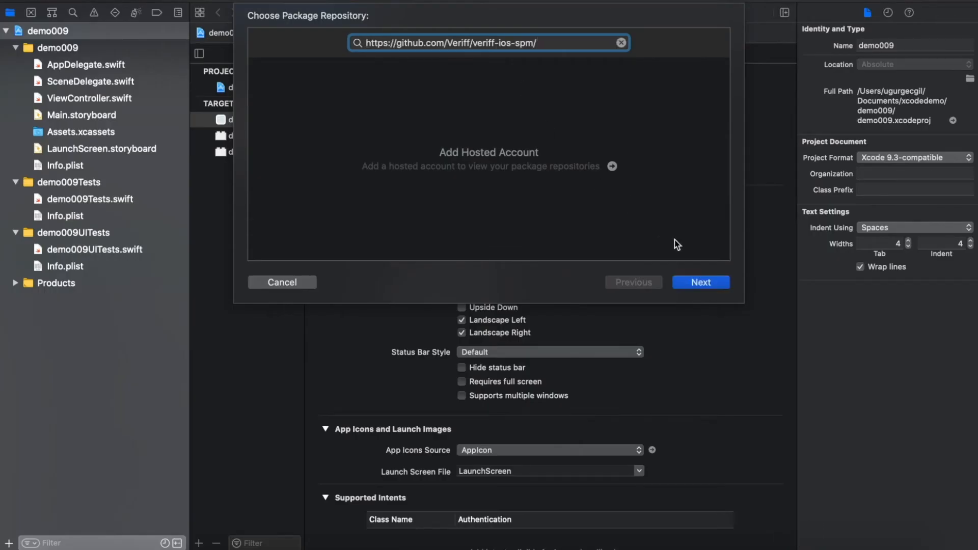
left_click(701, 282)
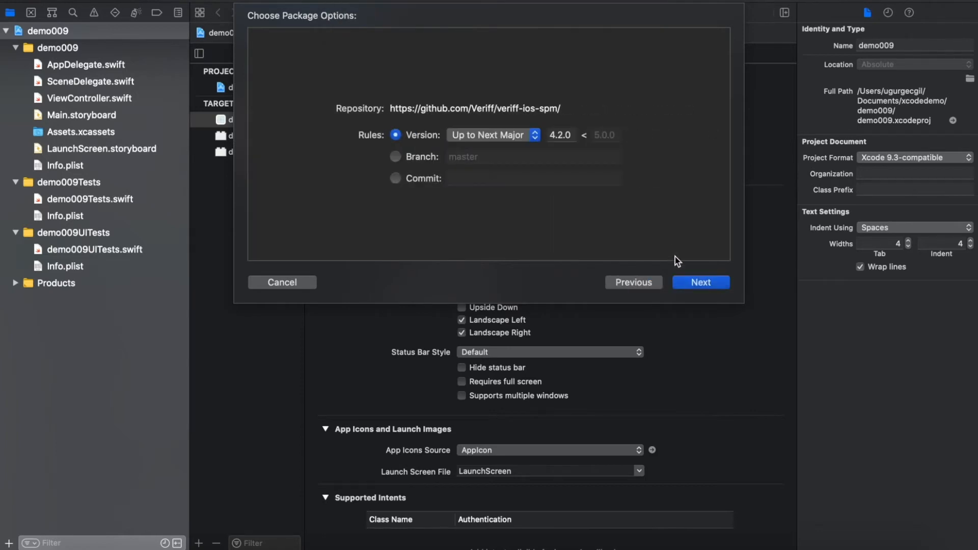
left_click(695, 282)
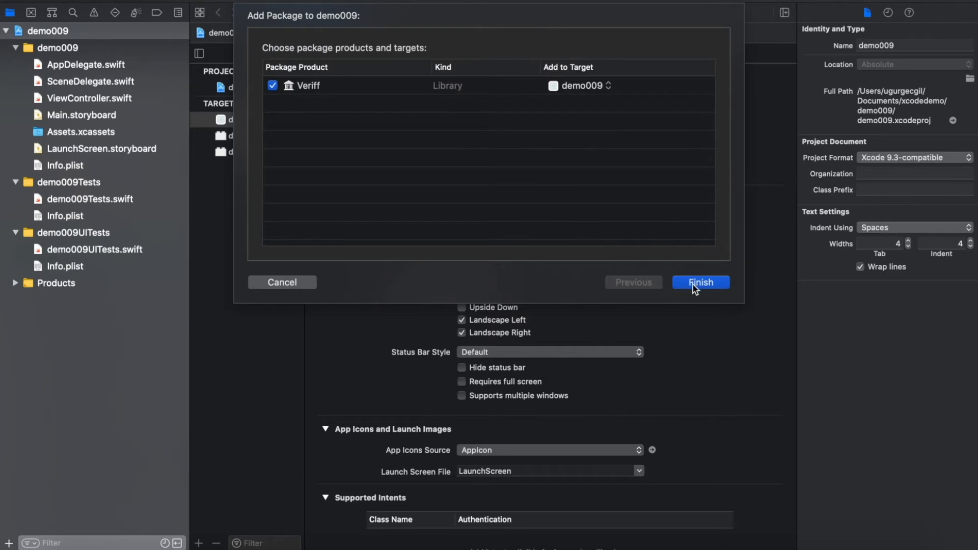
left_click(694, 284)
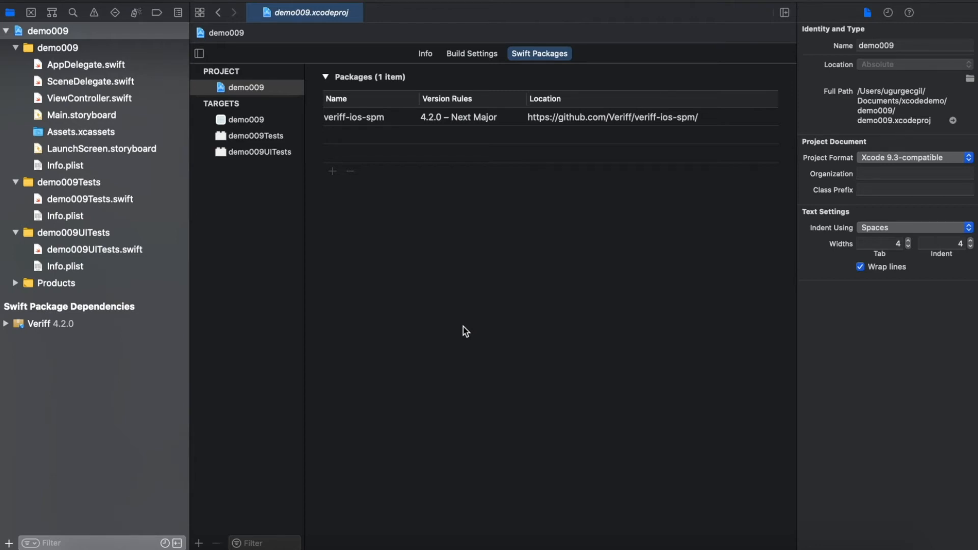
left_click(100, 100)
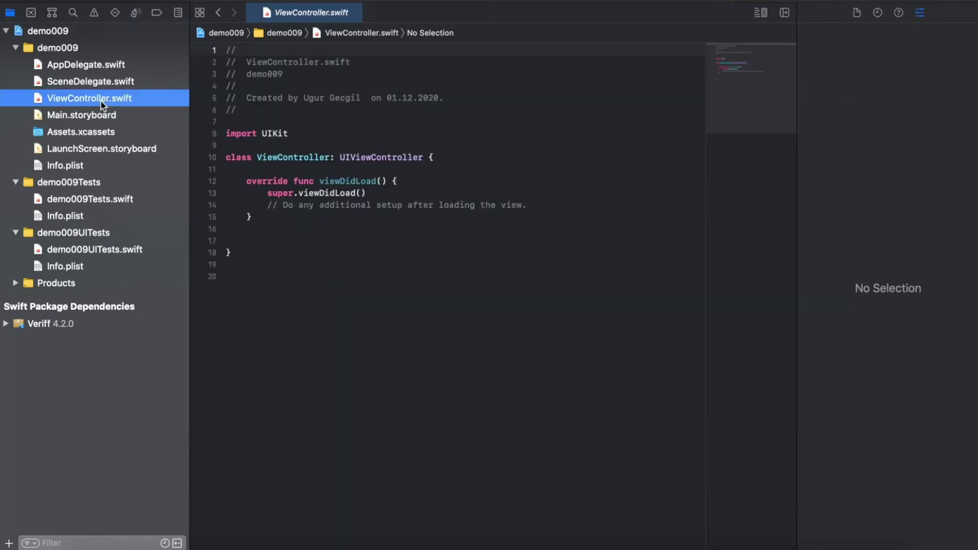
Add 'import Veriff' on a new line below the UIKit import.
left_click(309, 134)
key("Return")
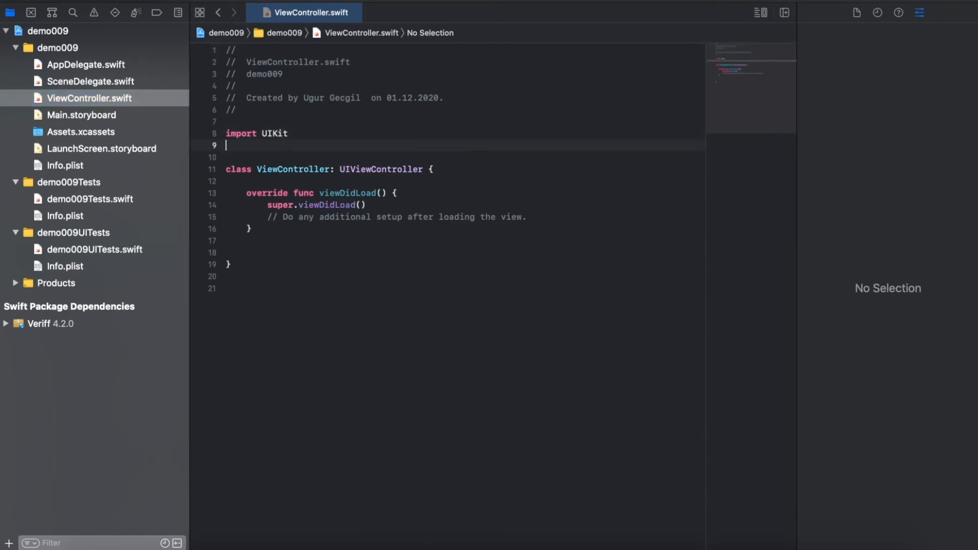
type("import ver")
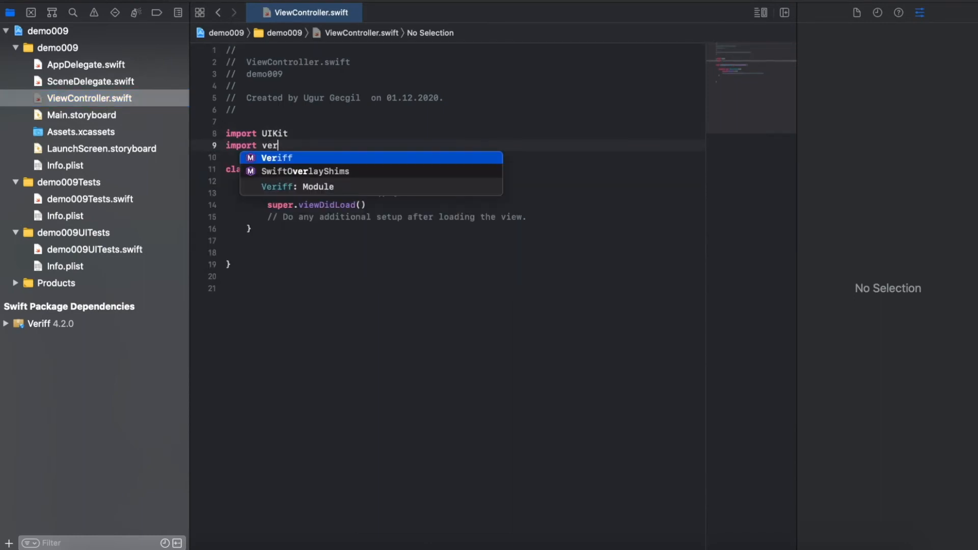
key("Return")
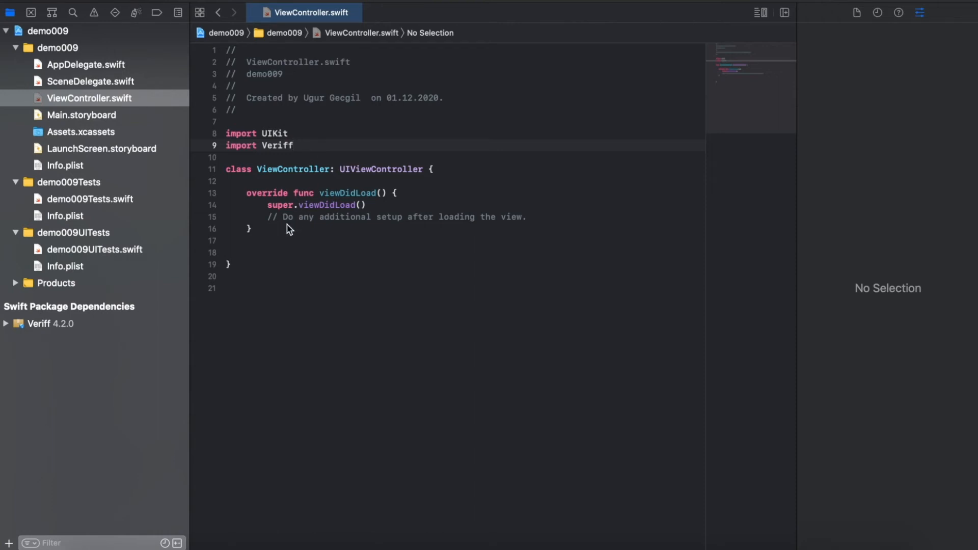
Declare 'var veriff = VeriffSdk.shared.startAuthentication' inside the class with a placeholder session URL.
left_click(279, 239)
key("Return")
type("var veriff")
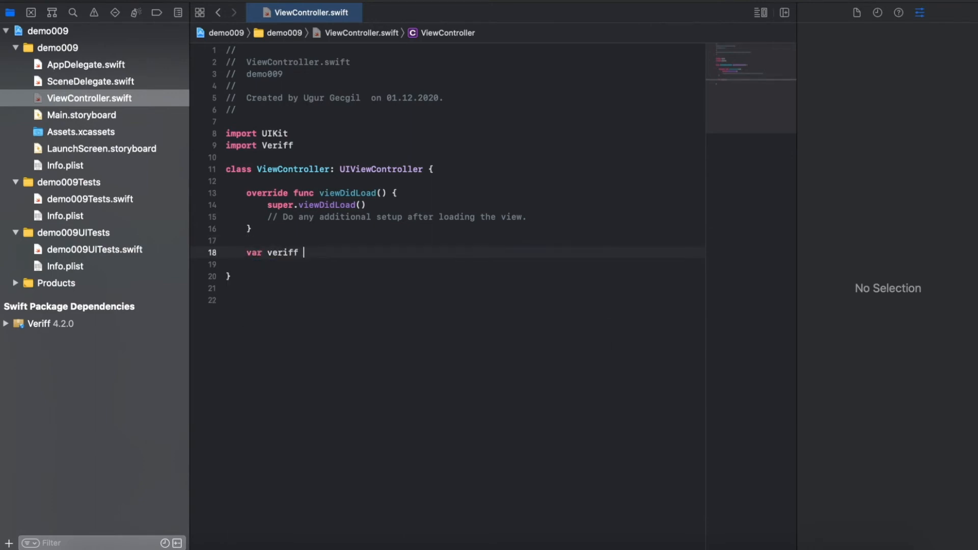
type(" = Ver")
type("iffSdk")
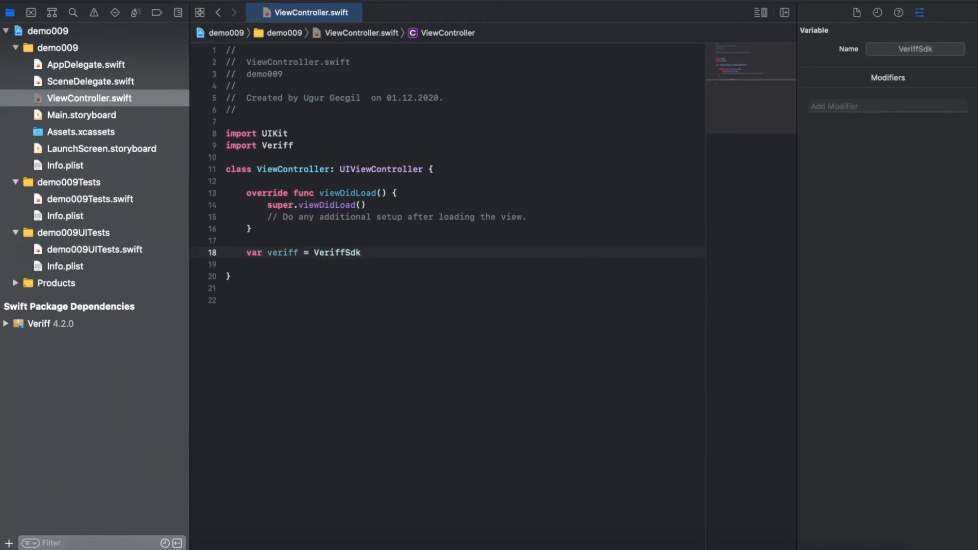
type(".shared")
type(".star")
key("Return")
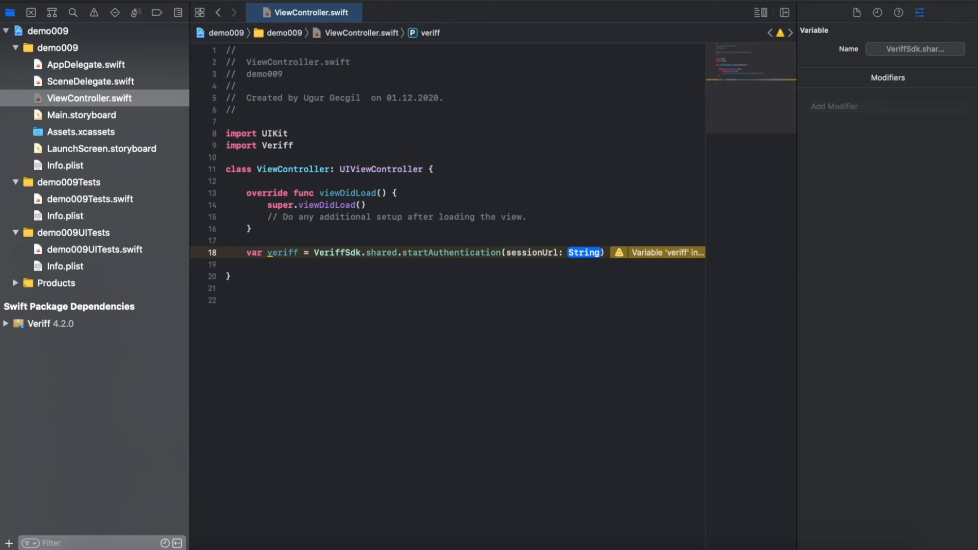
key("super+Tab")
Copy the session URL from Notes into the sessionUrl argument of startAuthentication.
triple_click(457, 122)
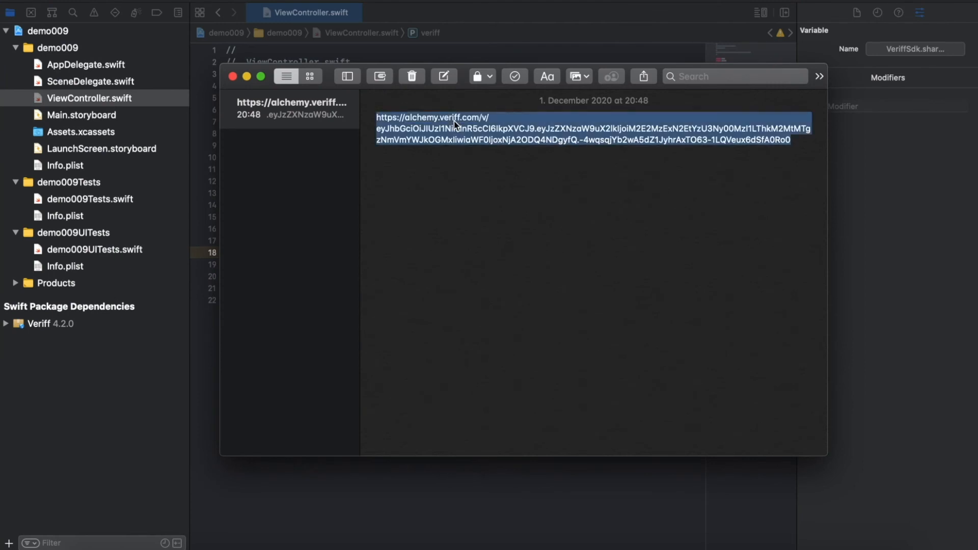
key("super+c")
key("super+Tab")
key("super+v")
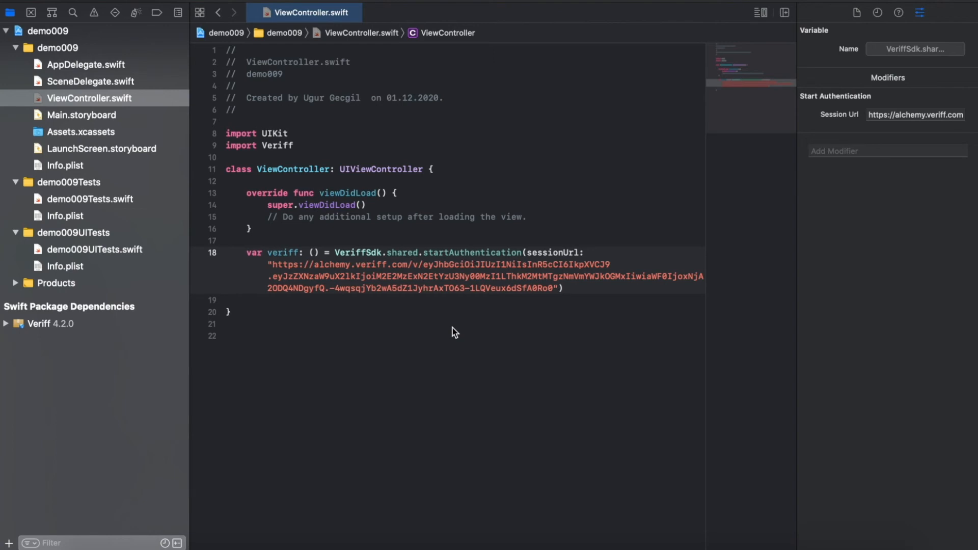
left_click(322, 1)
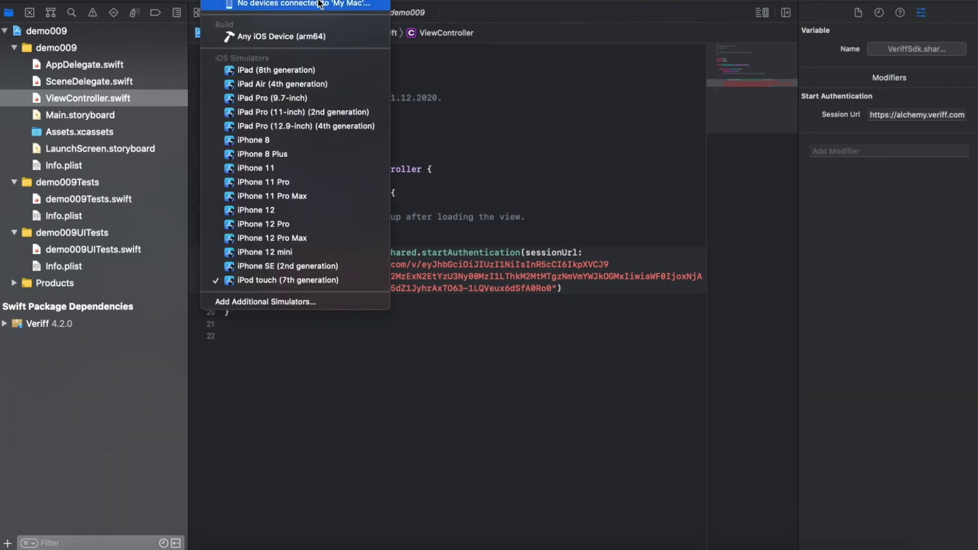
Run demo009 on the iPhone 12 Pro simulator and bring the simulator forward.
left_click(315, 227)
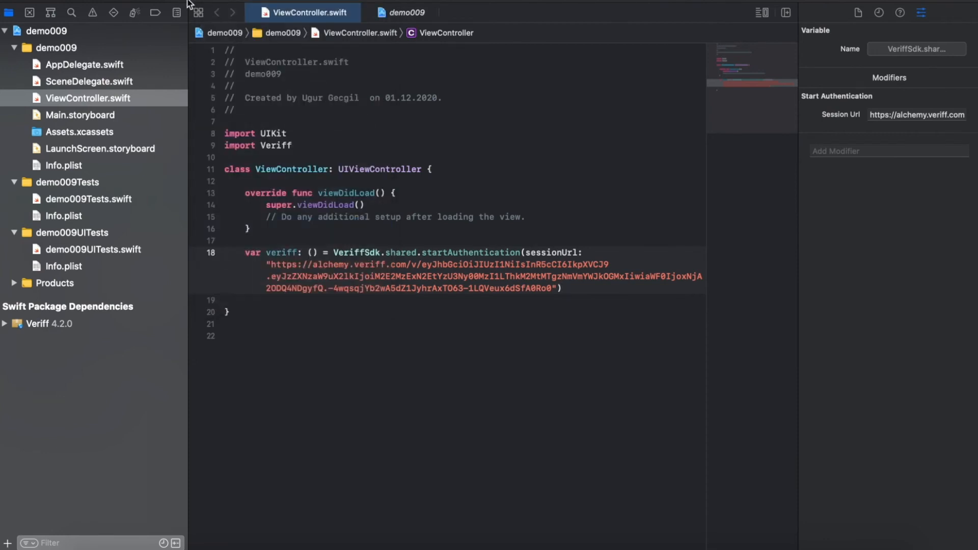
key("super+r")
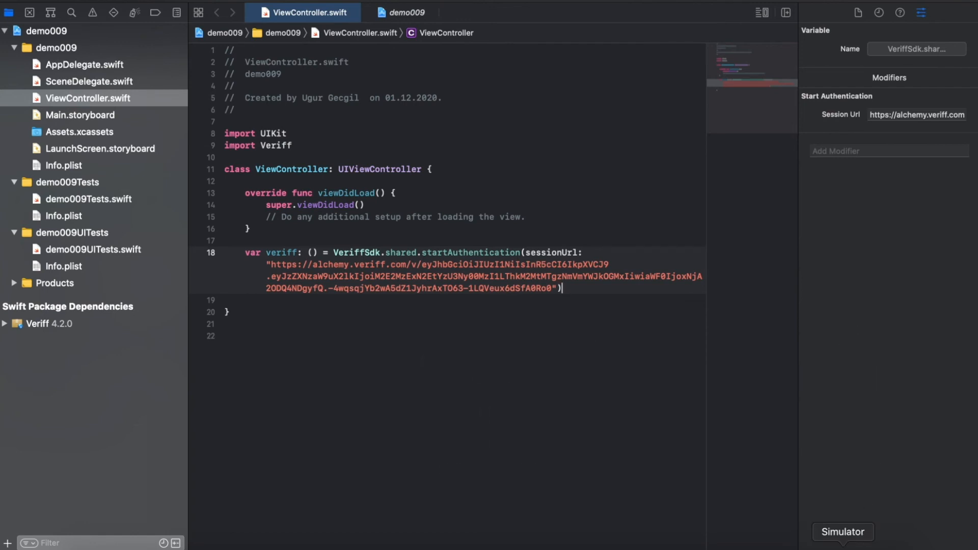
left_click(843, 545)
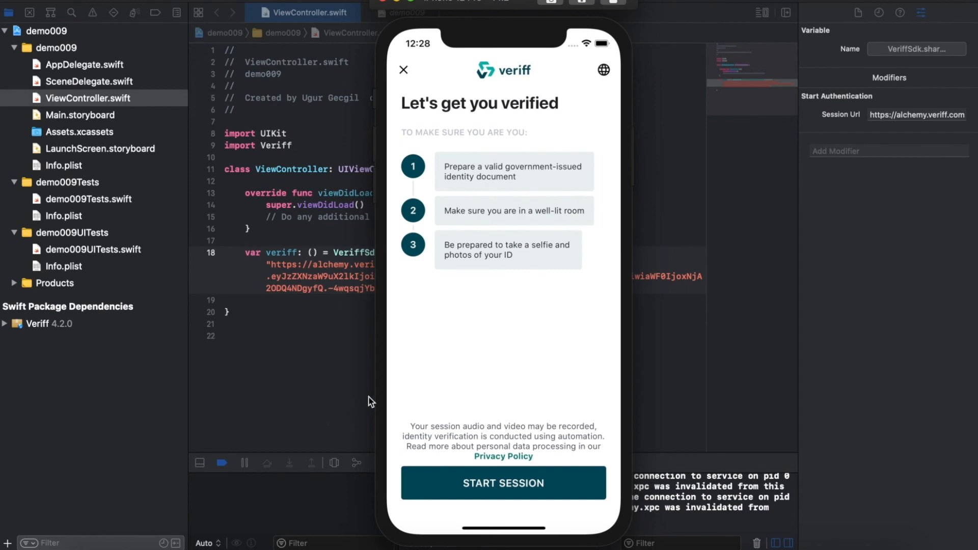
Start the session, pick the issuing country matching 'united', then choose Driver's license as ID type.
left_click(503, 488)
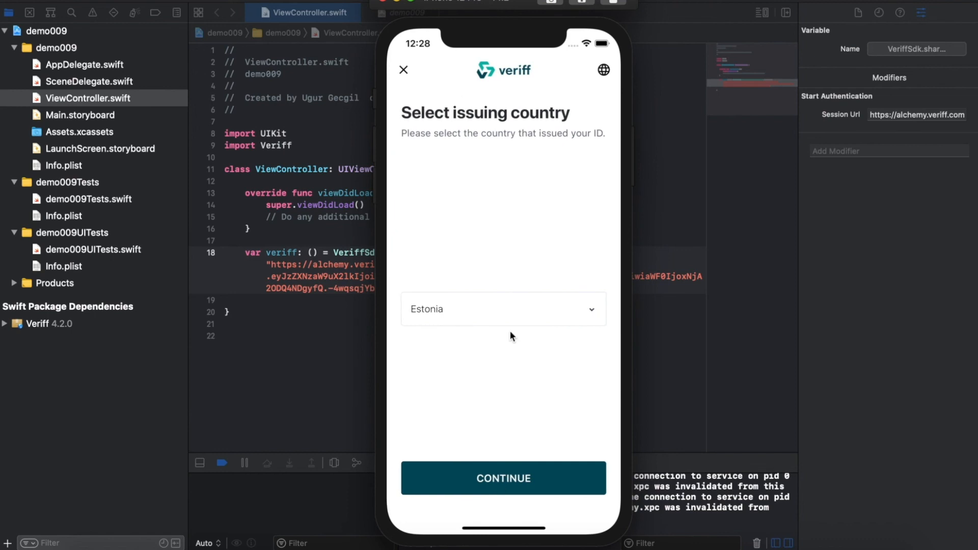
left_click(482, 309)
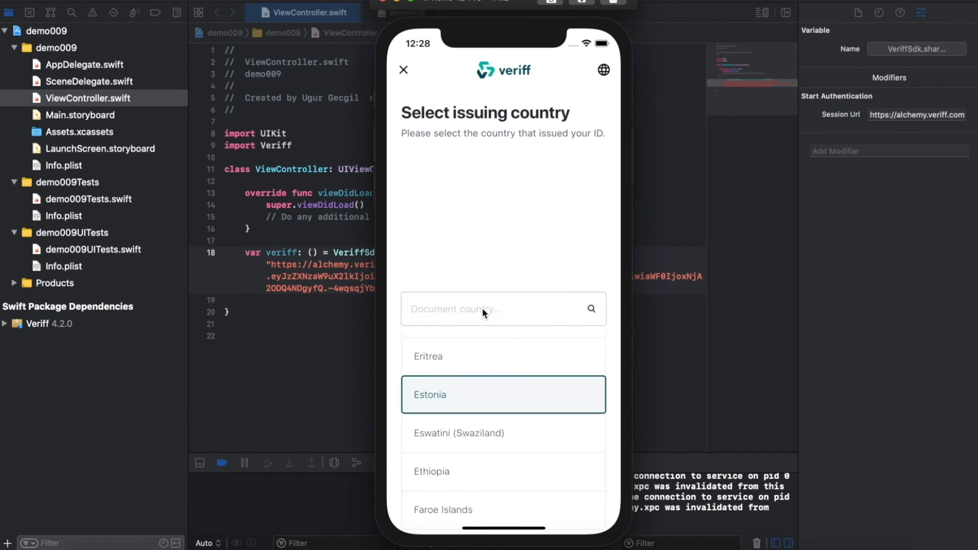
type("united")
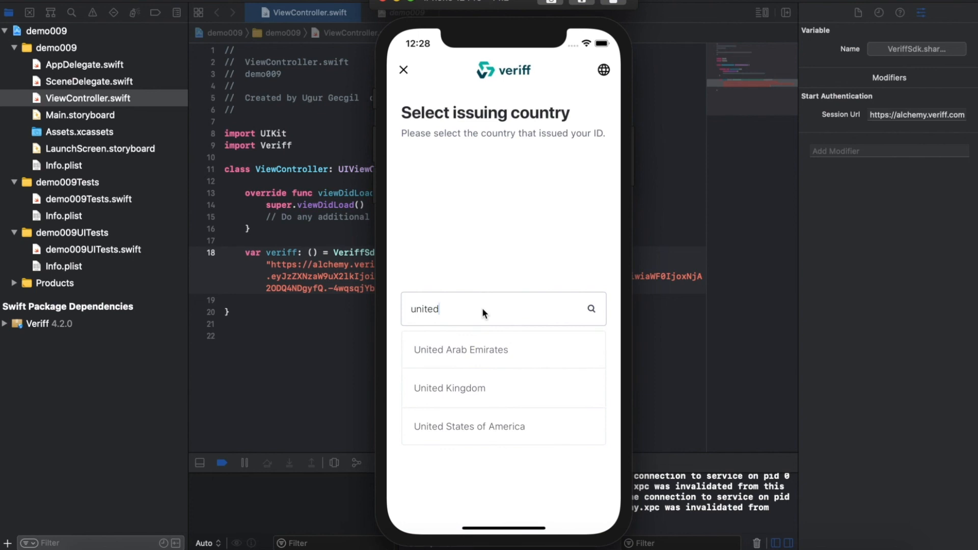
left_click(490, 428)
left_click(469, 349)
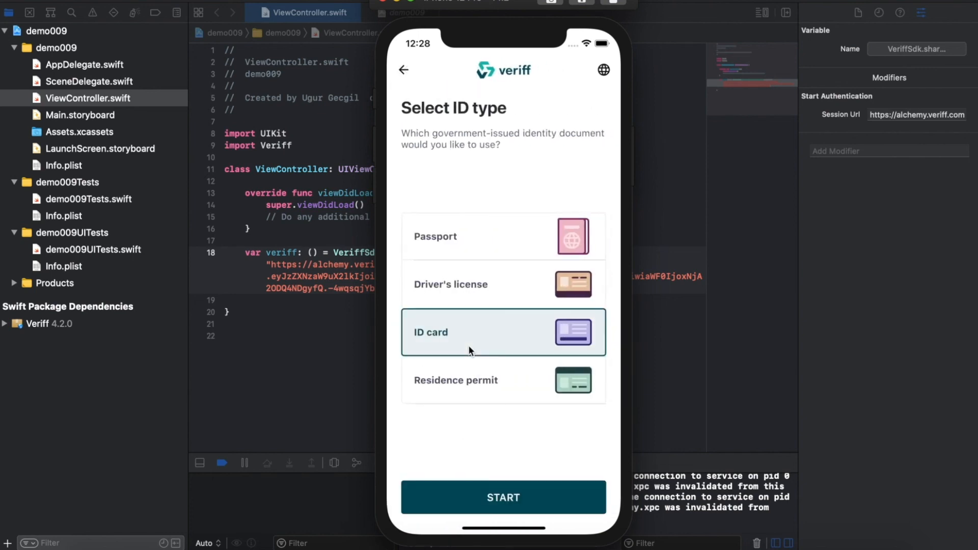
left_click(504, 294)
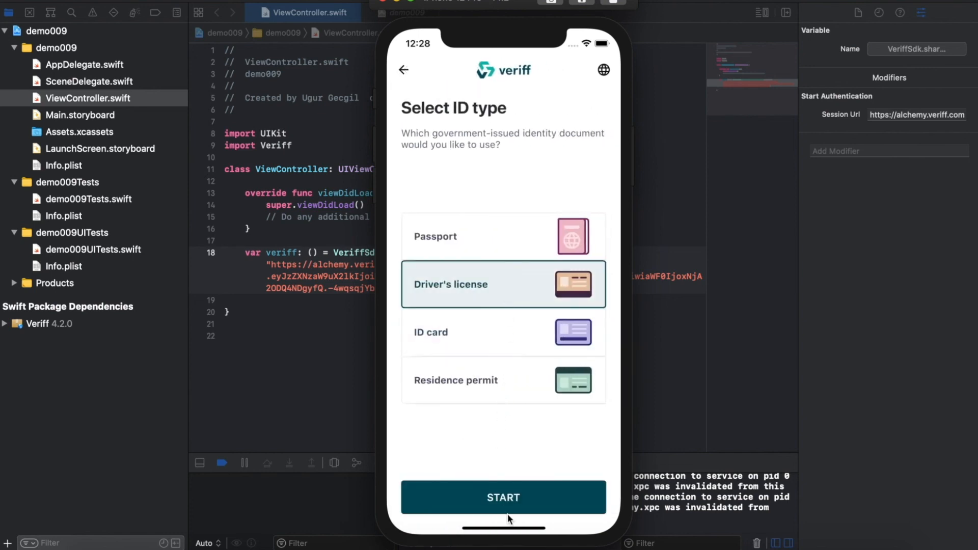